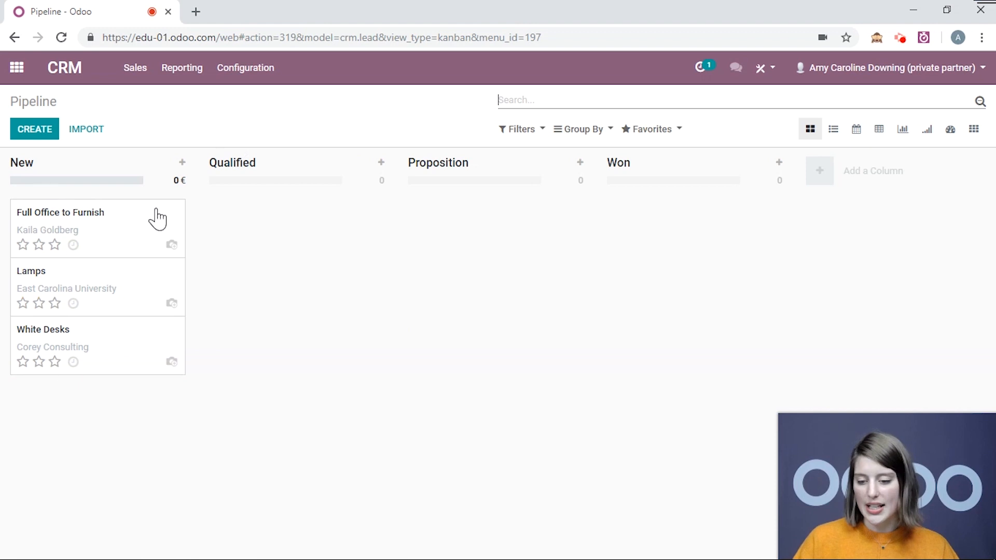
In the "Full Office to Furnish" opportunity, begin scheduling a Call activity with the summary "Follow-up"
left_click(129, 238)
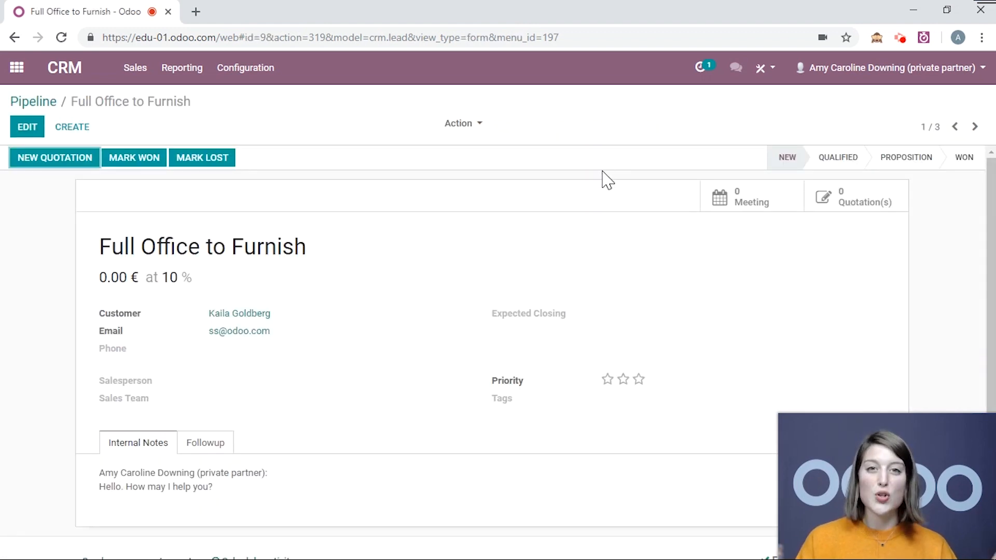
scroll(608, 180, "down", 4)
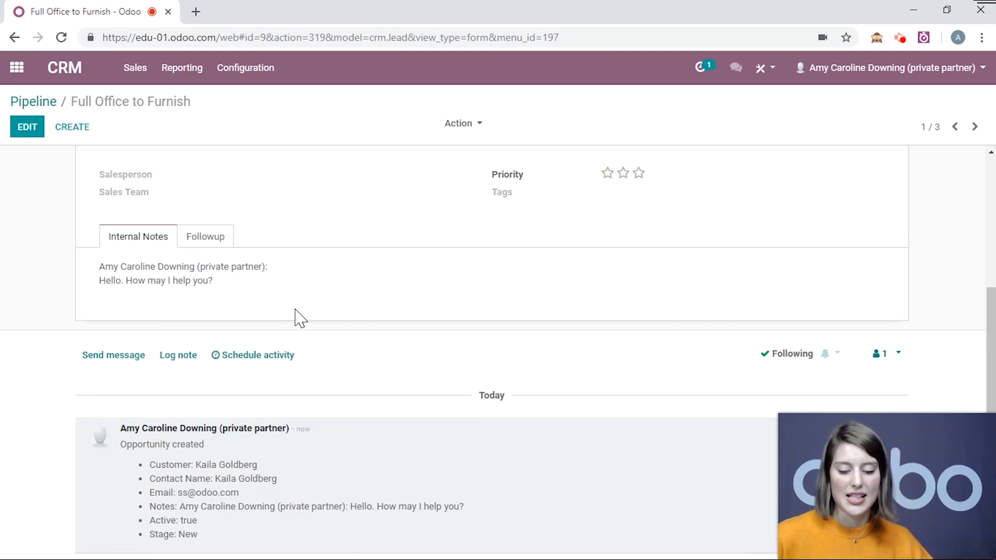
left_click(303, 357)
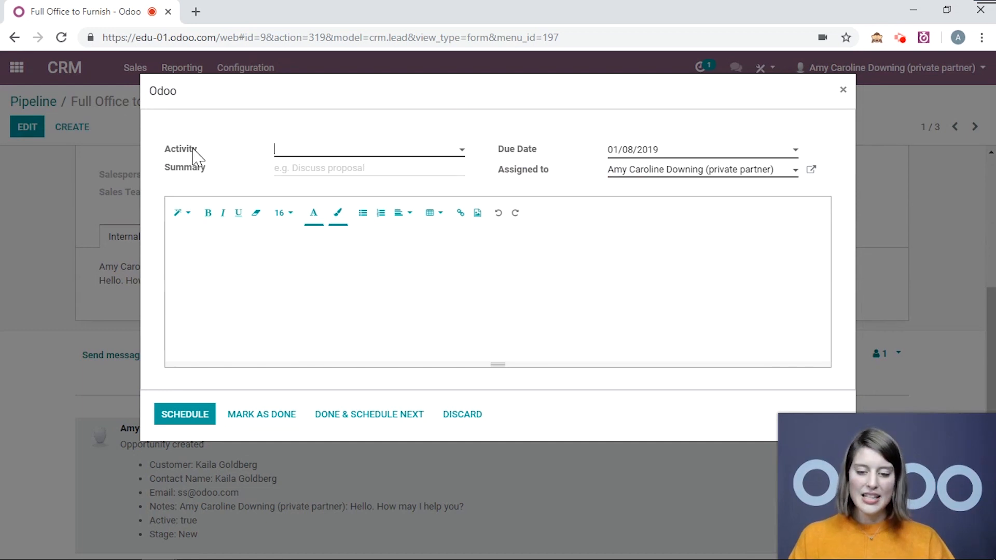
left_click(429, 153)
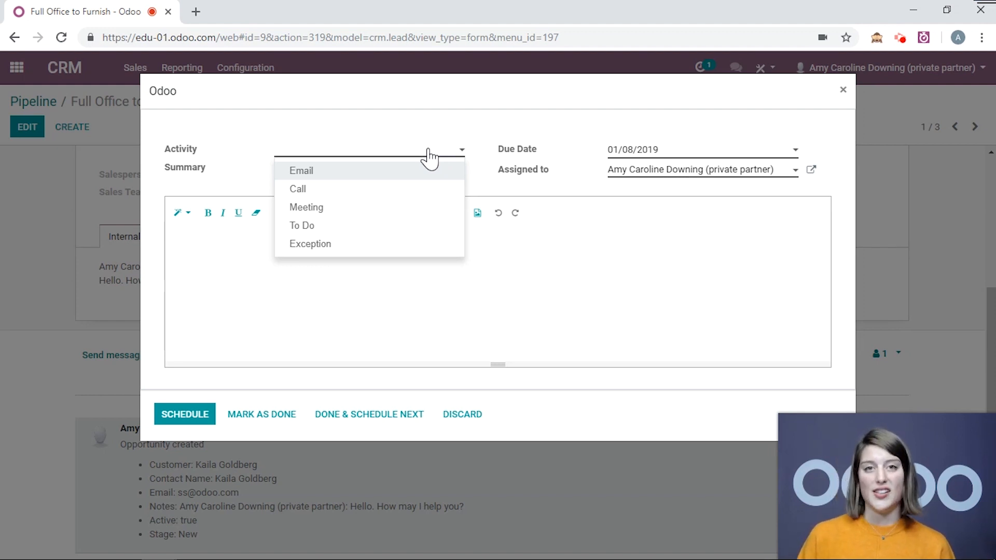
left_click(398, 190)
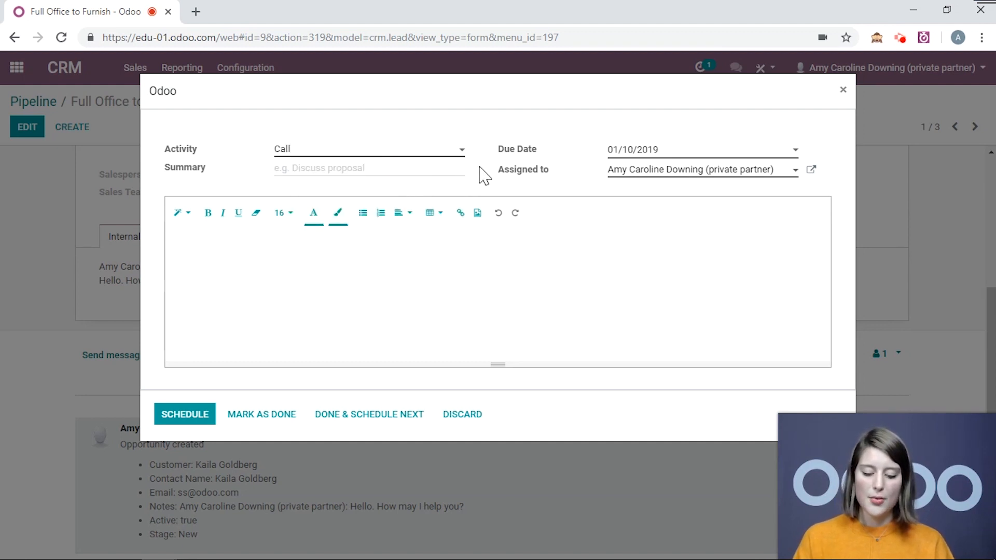
type("Follow-up")
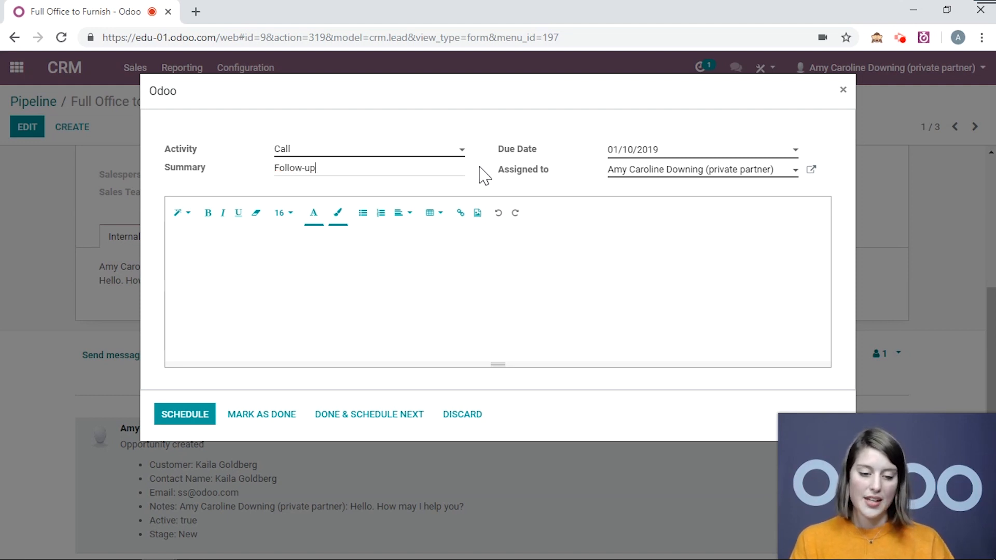
Schedule the call for 01/17/2019, assigned to the fourth listed user, with the note "Please do this!"
left_click(630, 149)
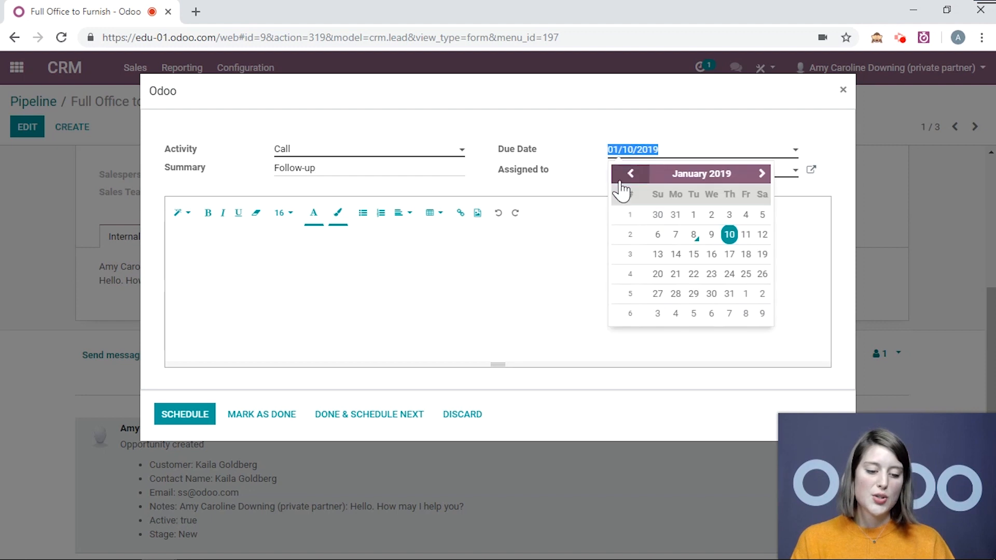
left_click(729, 256)
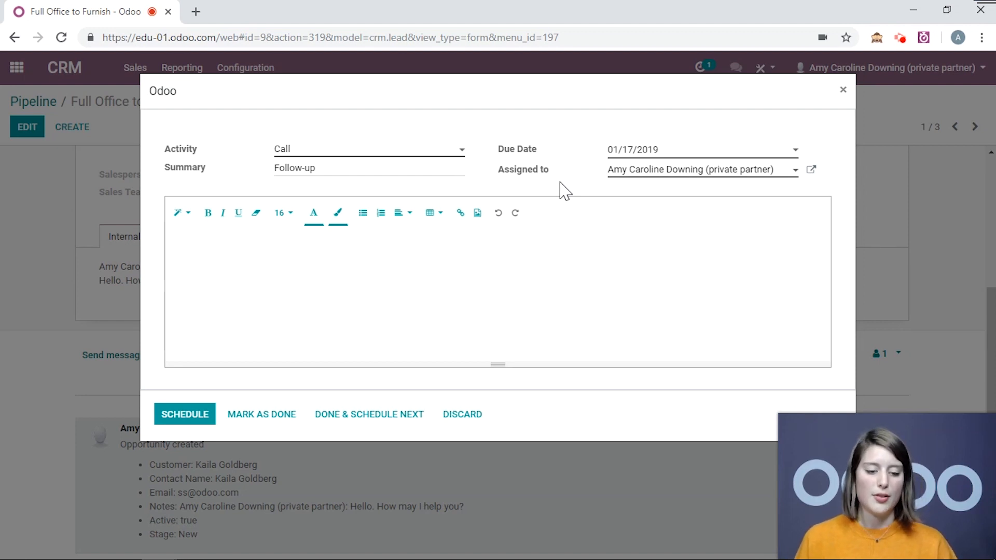
left_click(674, 175)
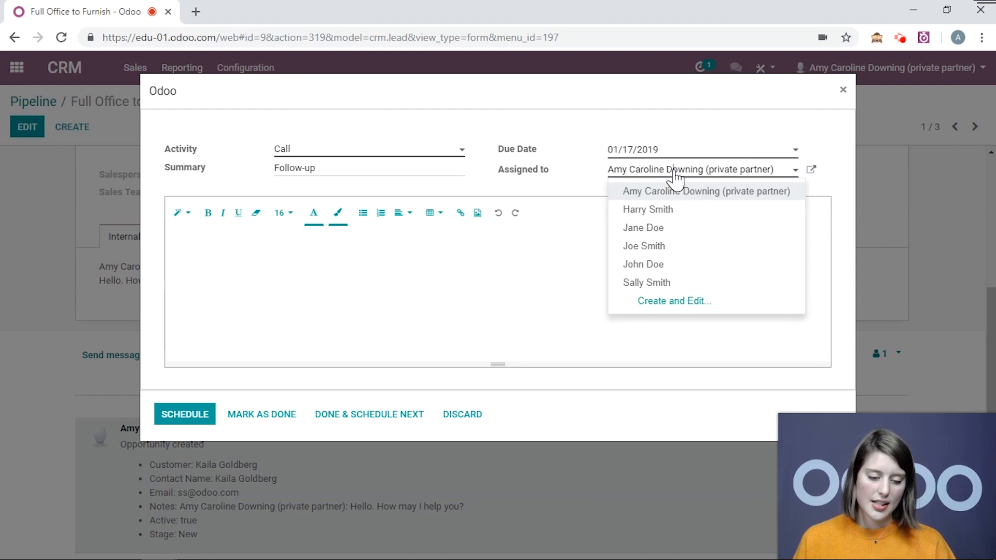
left_click(632, 248)
left_click(601, 254)
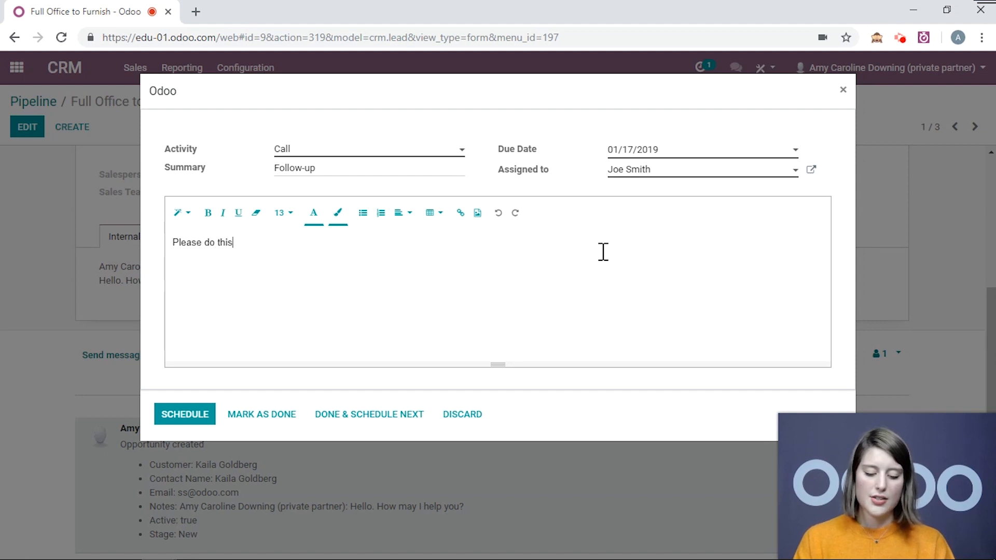
left_click(185, 414)
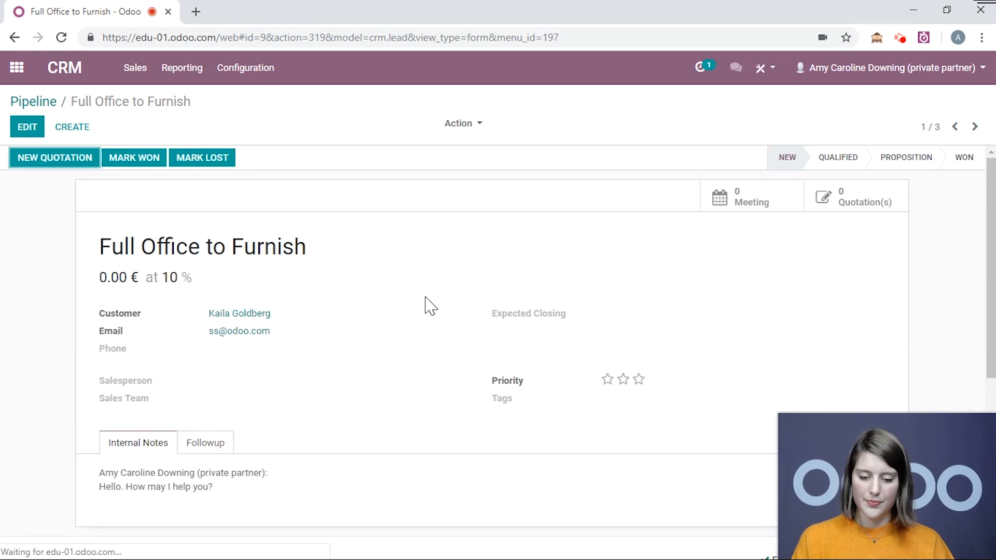
Edit the planned follow-up call and reschedule its due date to 01/22/2019
scroll(573, 257, "down", 5)
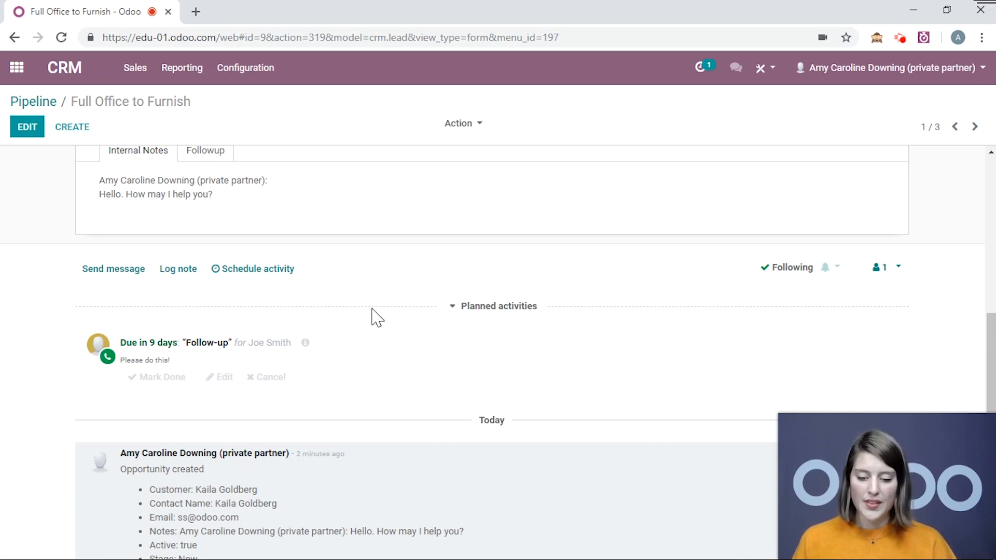
scroll(375, 317, "down", 1)
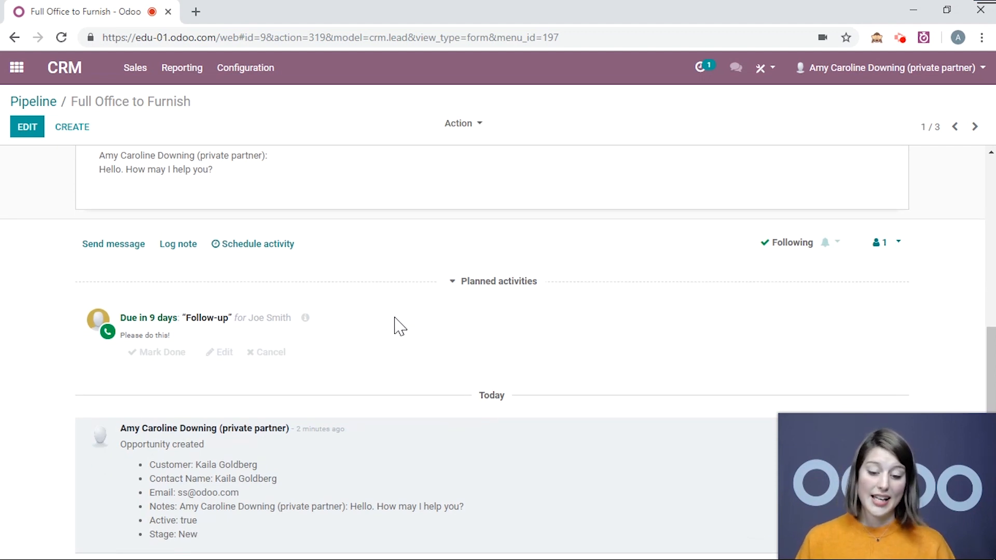
left_click(219, 353)
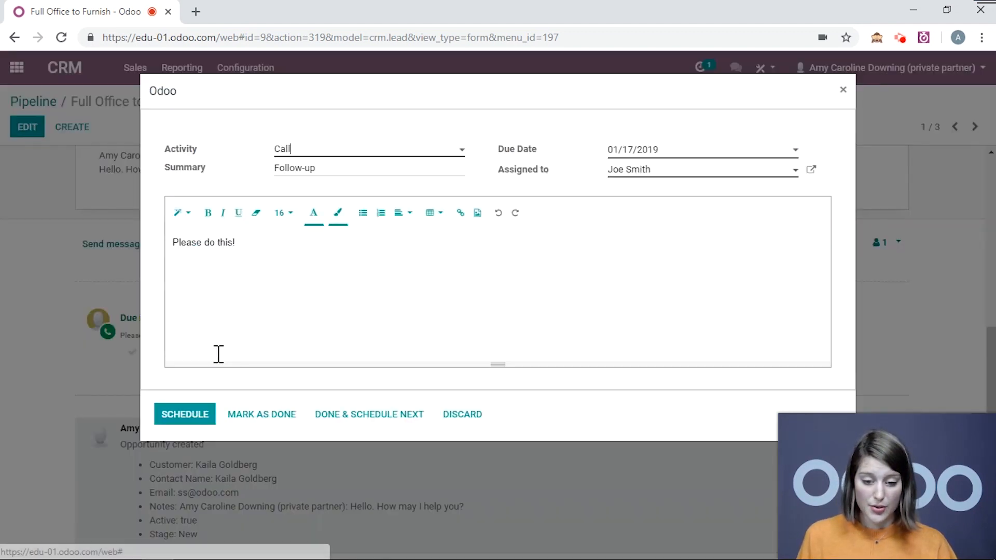
left_click(715, 150)
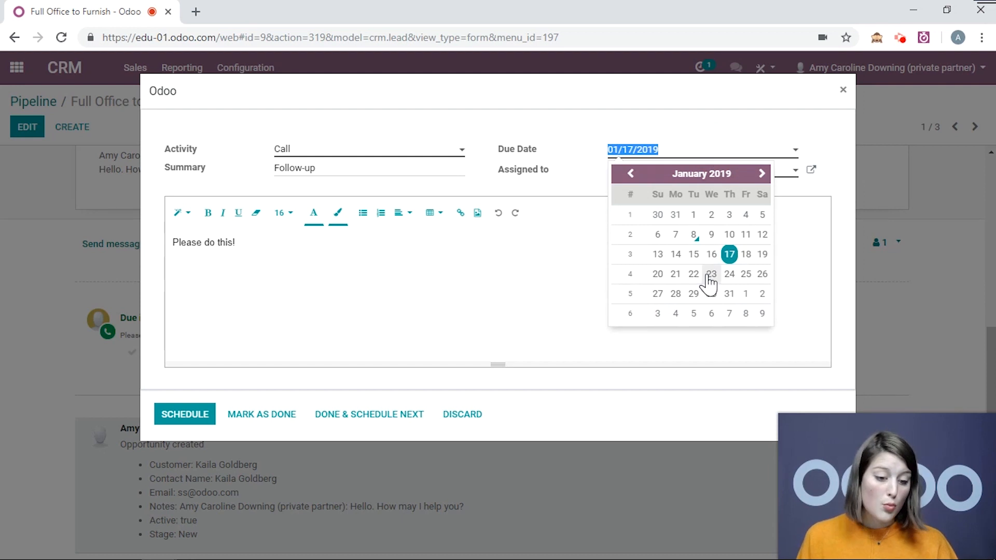
left_click(693, 275)
left_click(179, 417)
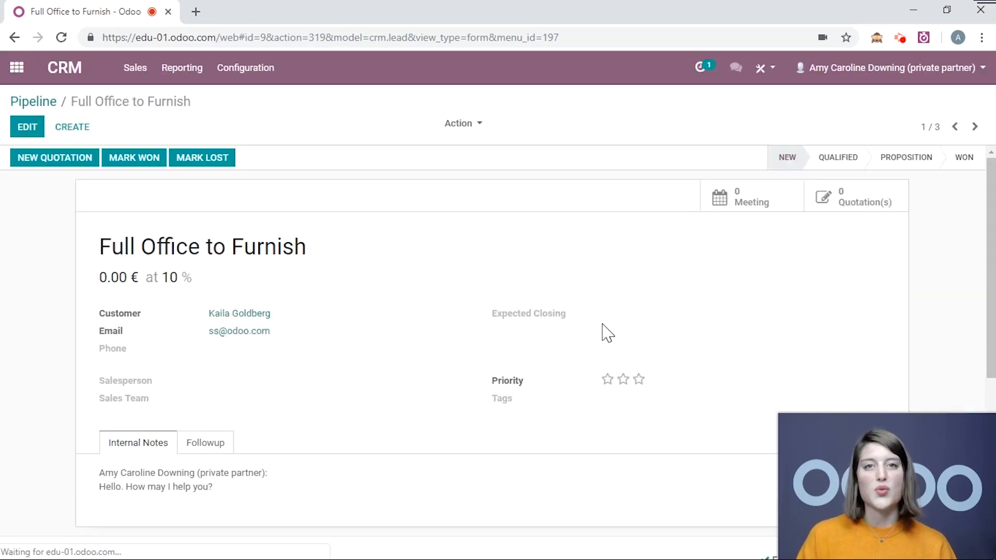
Mark the follow-up call as done using the schedule-next option, and discard the form for the next activity
scroll(608, 332, "down", 6)
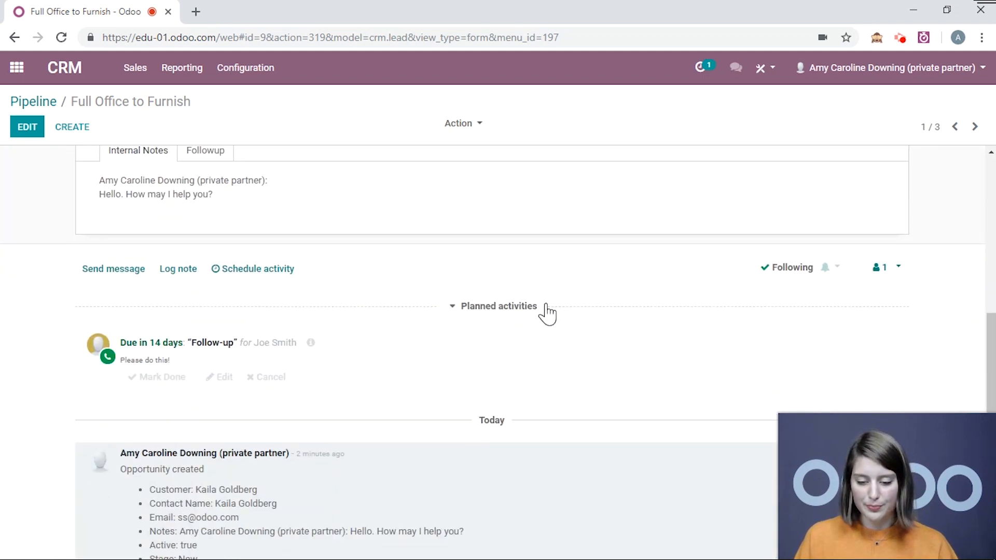
left_click(164, 366)
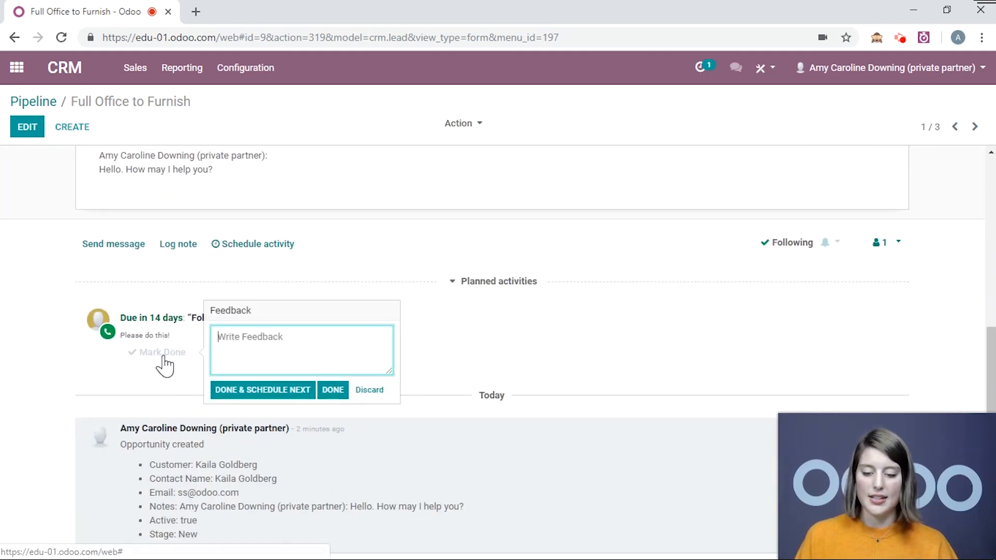
left_click(383, 396)
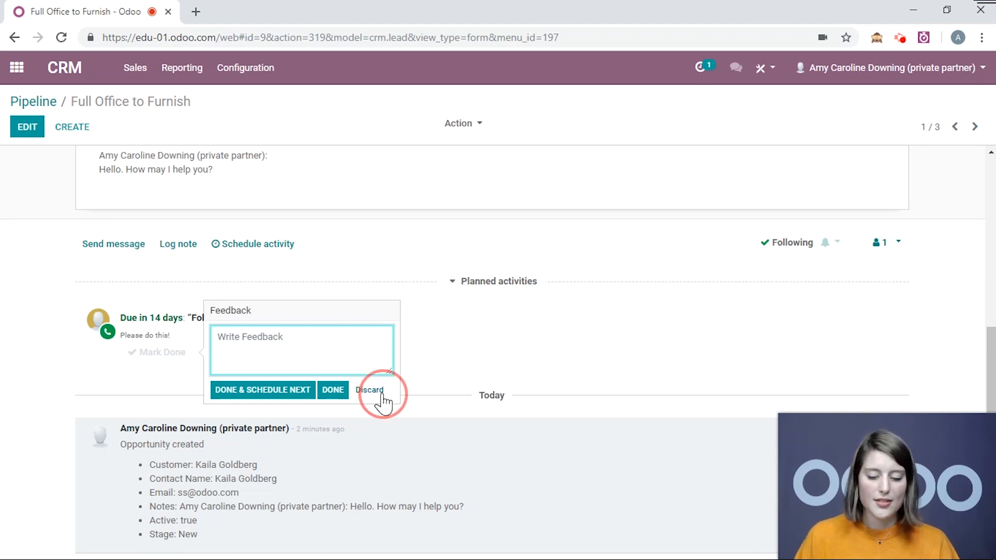
left_click(182, 356)
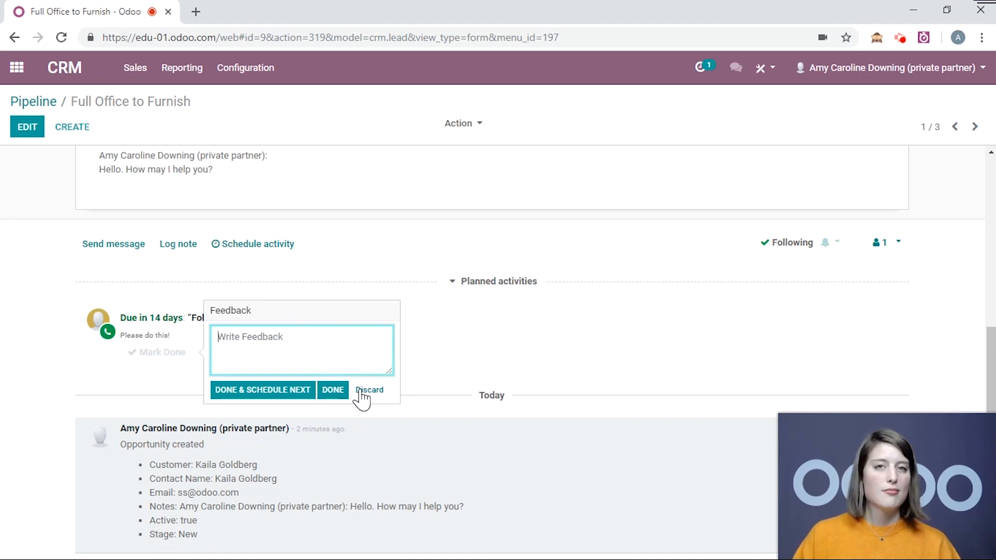
left_click(236, 396)
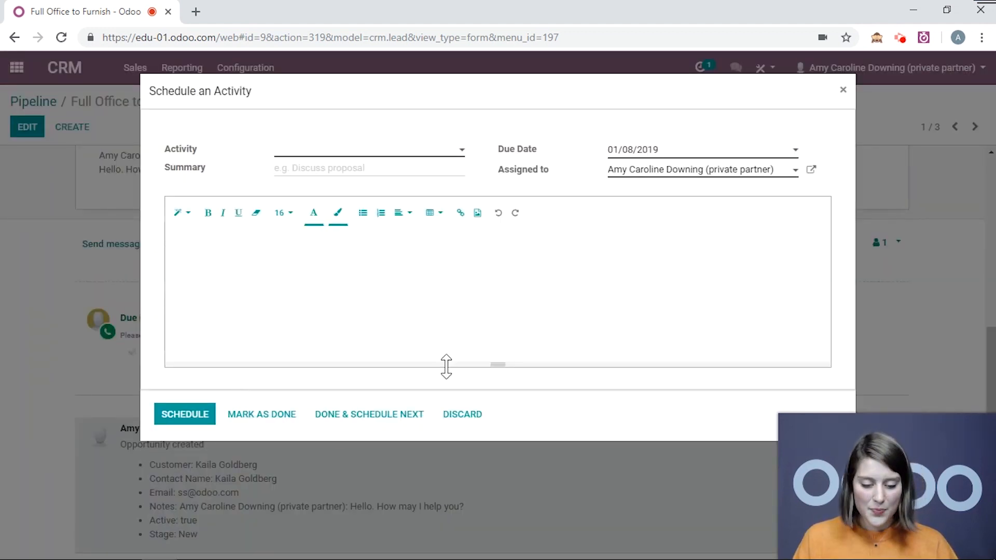
left_click(467, 414)
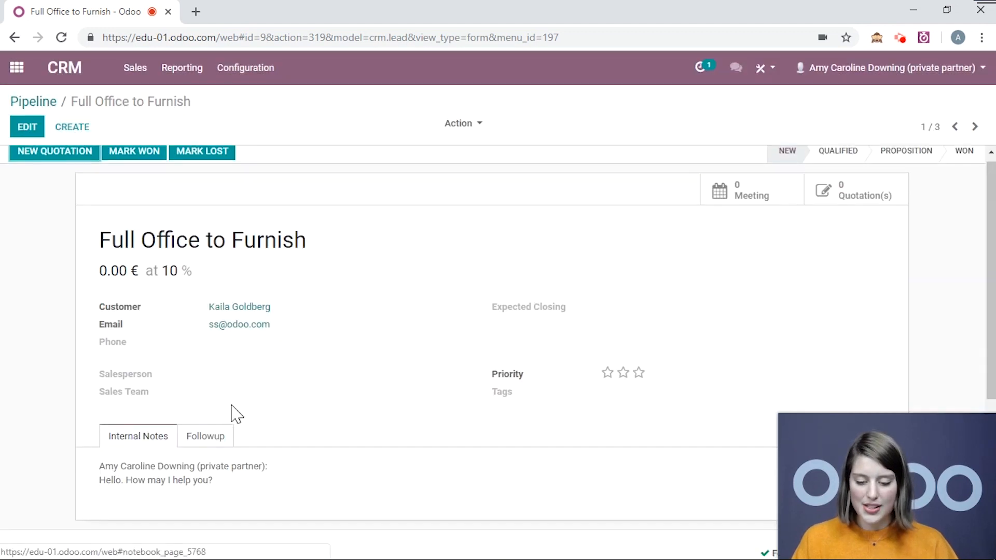
scroll(231, 414, "down", 5)
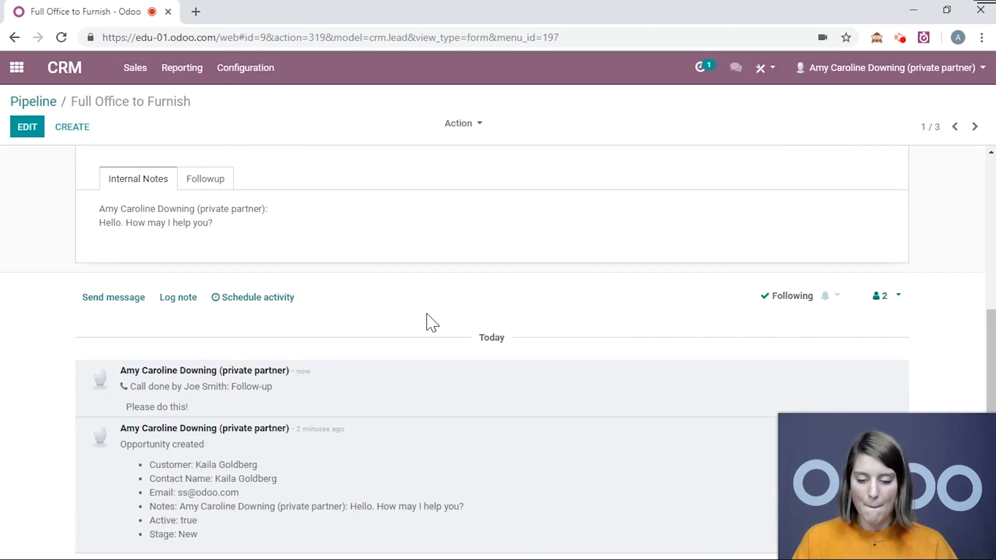
scroll(344, 231, "up", 5)
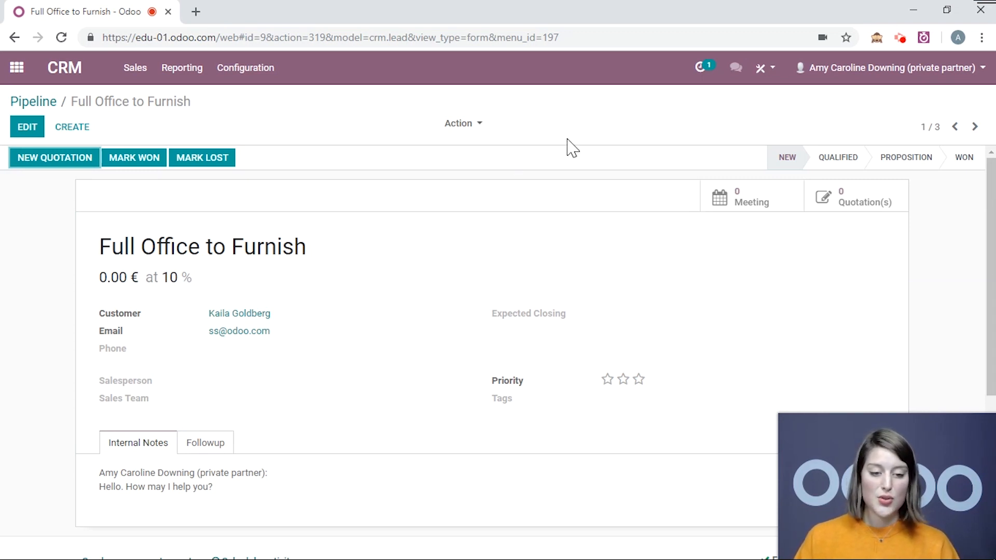
Show today's sale order activities without the Today Activities filter, and examine the planned activities of the Belighted order
left_click(716, 72)
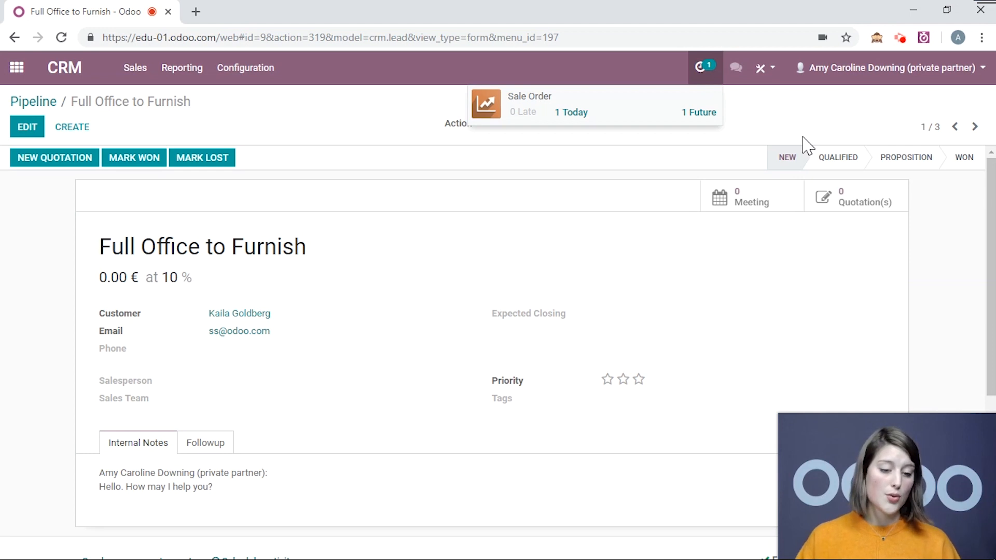
left_click(575, 119)
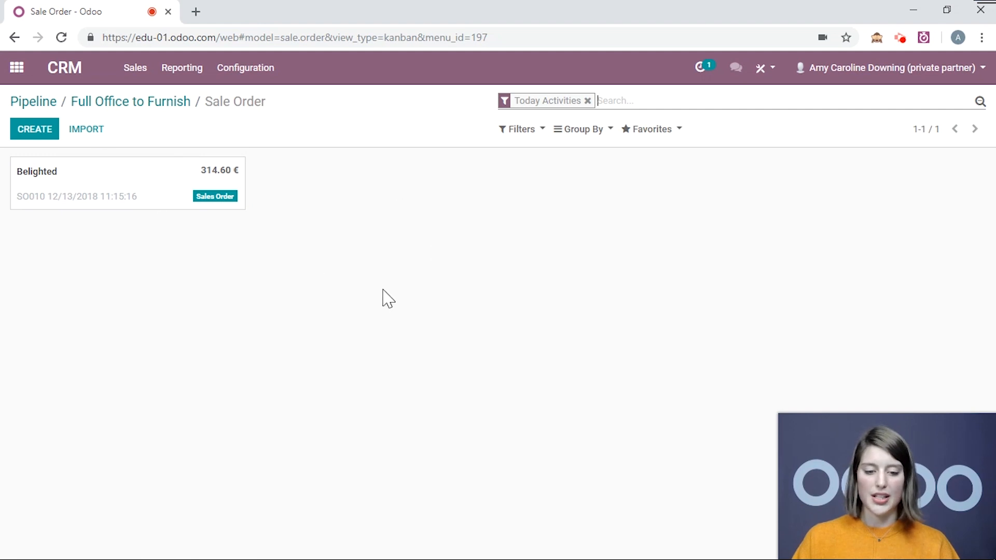
left_click(587, 101)
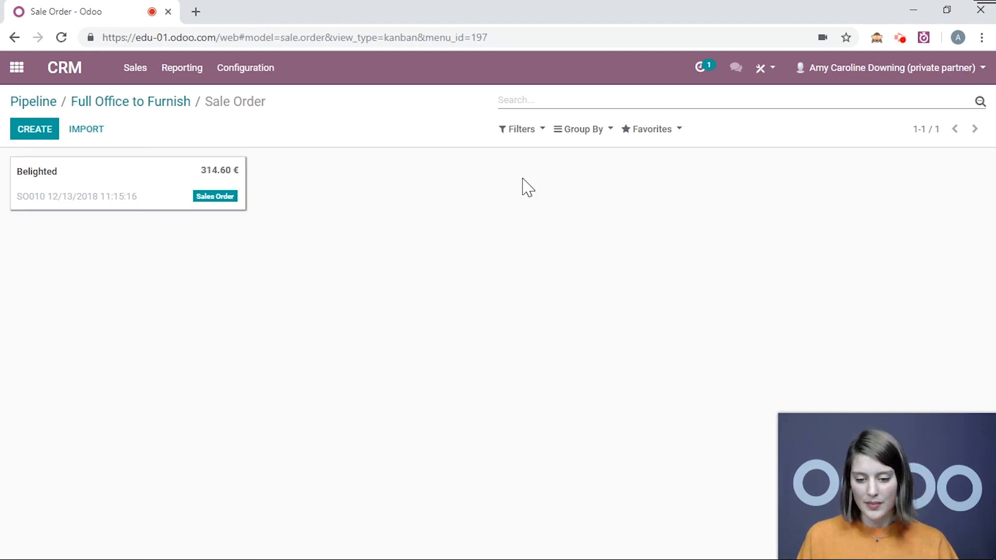
scroll(498, 176, "down", 10)
scroll(498, 179, "down", 2)
scroll(500, 200, "up", 2)
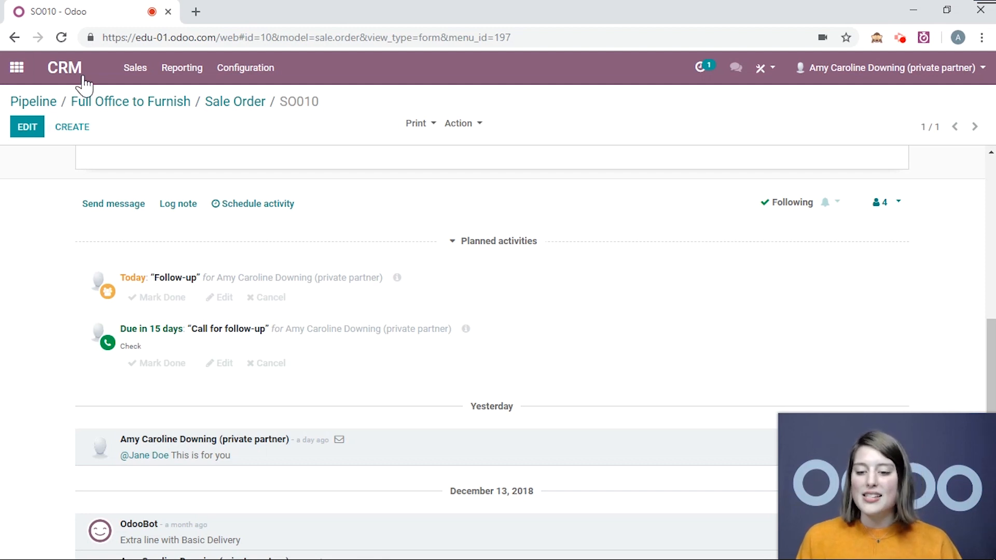
Create and save a new activity type named "Rewrite" in the CRM configuration
left_click(271, 82)
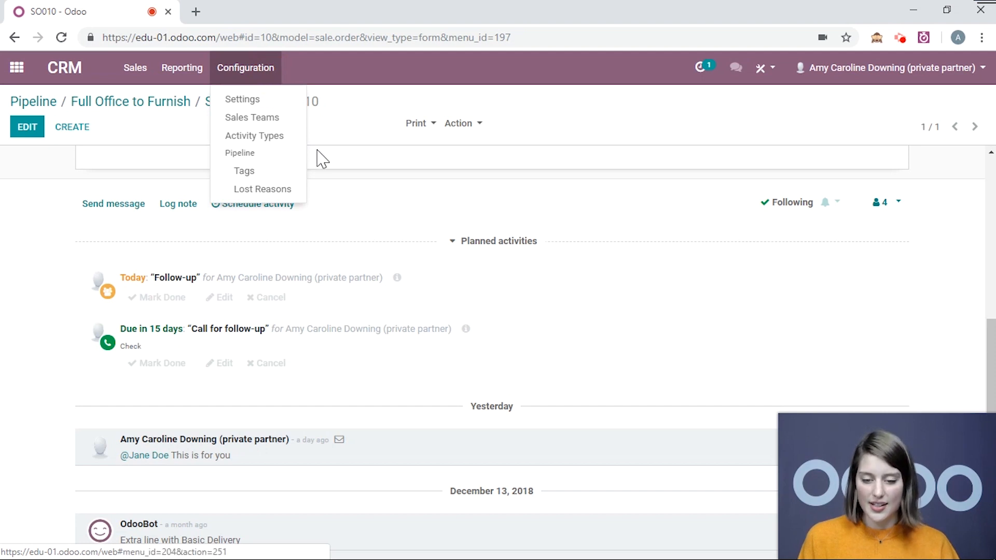
left_click(294, 143)
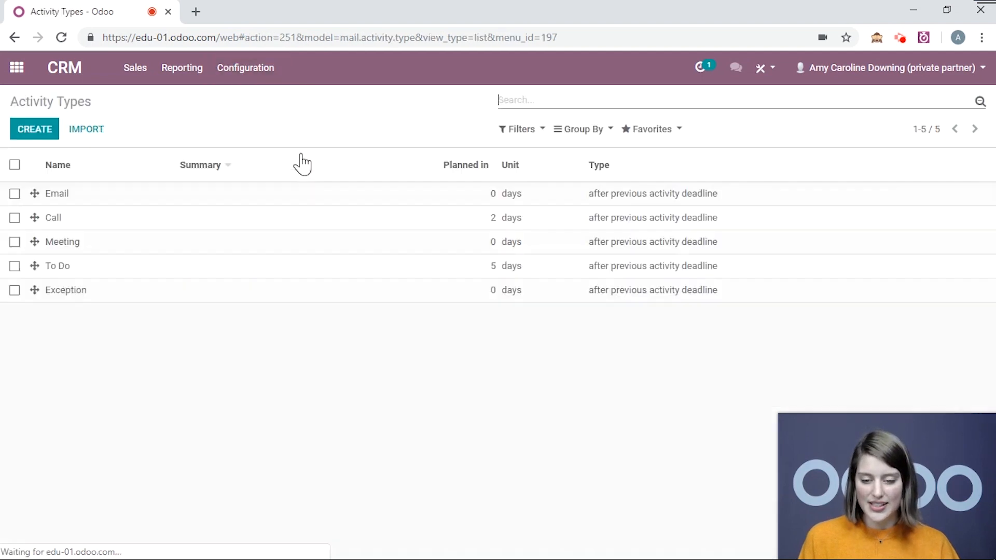
left_click(35, 131)
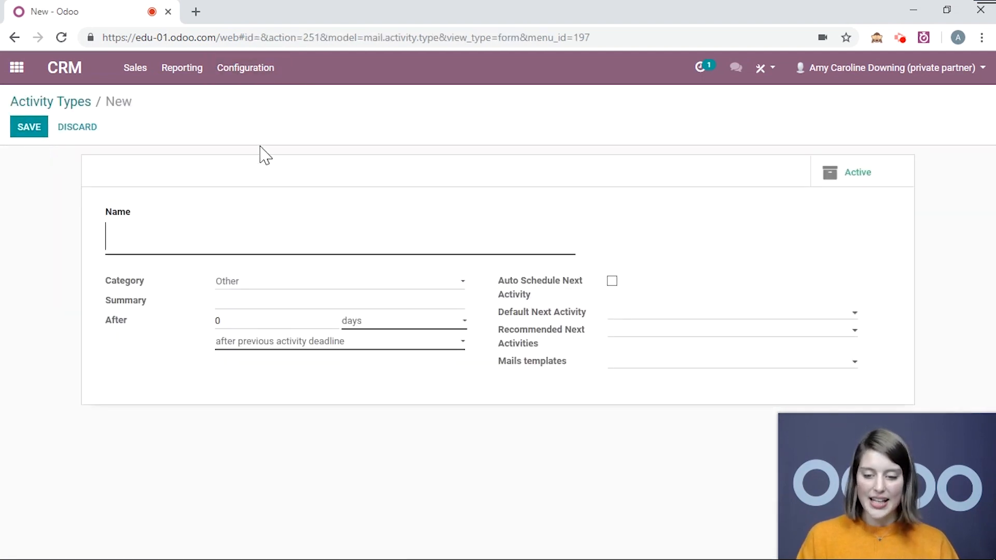
type("Rewrite")
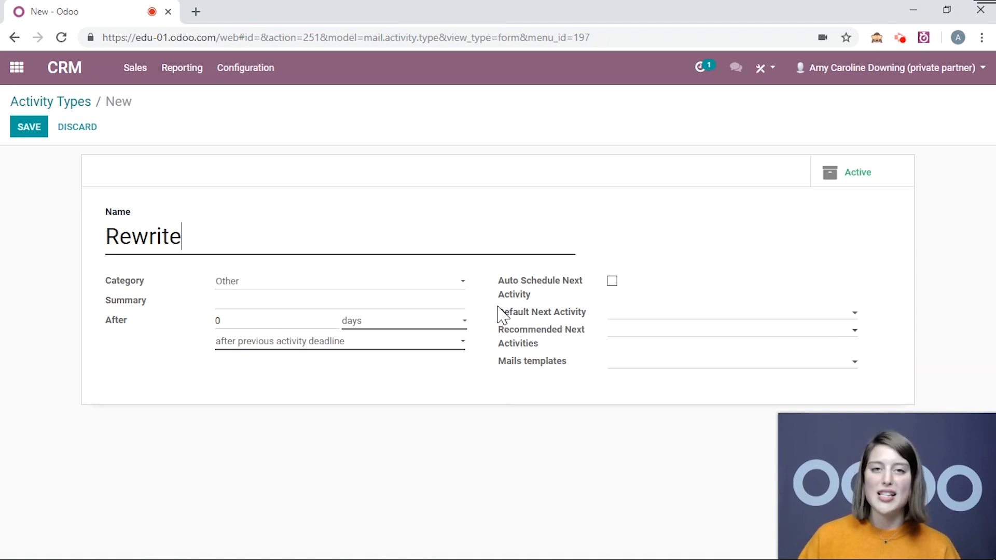
left_click(30, 129)
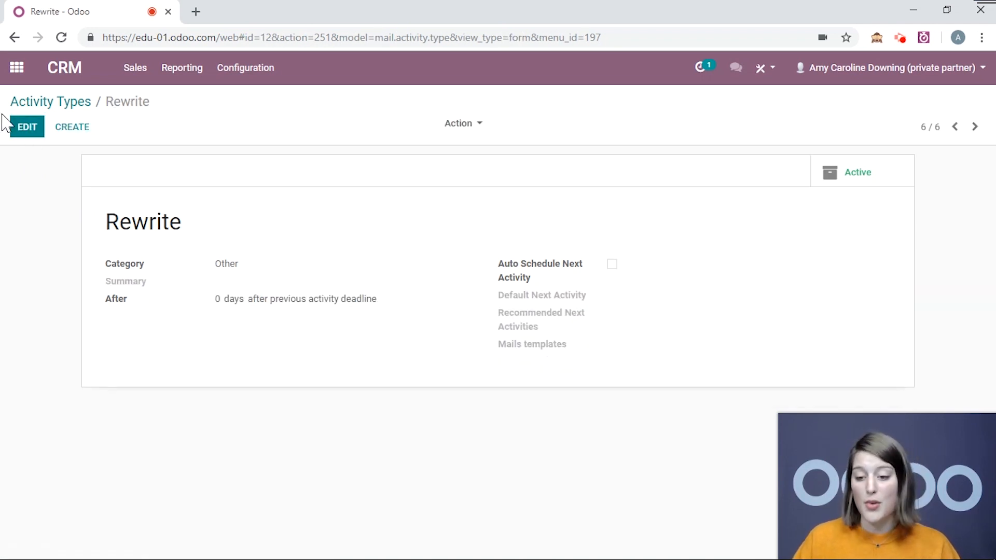
Open the "Contract - Full Supply - JS & Co." task in the Client Contracts project of the Project app
left_click(17, 72)
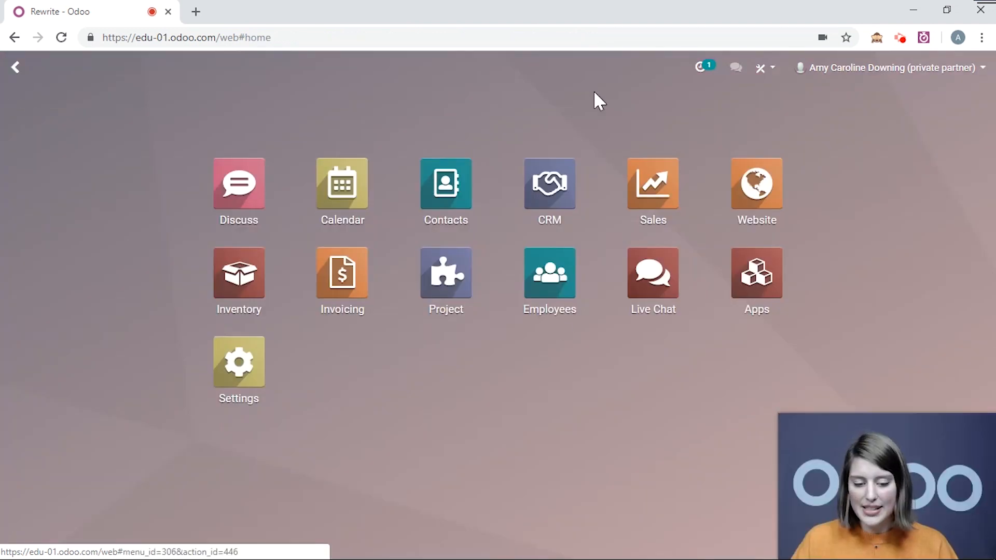
left_click(455, 296)
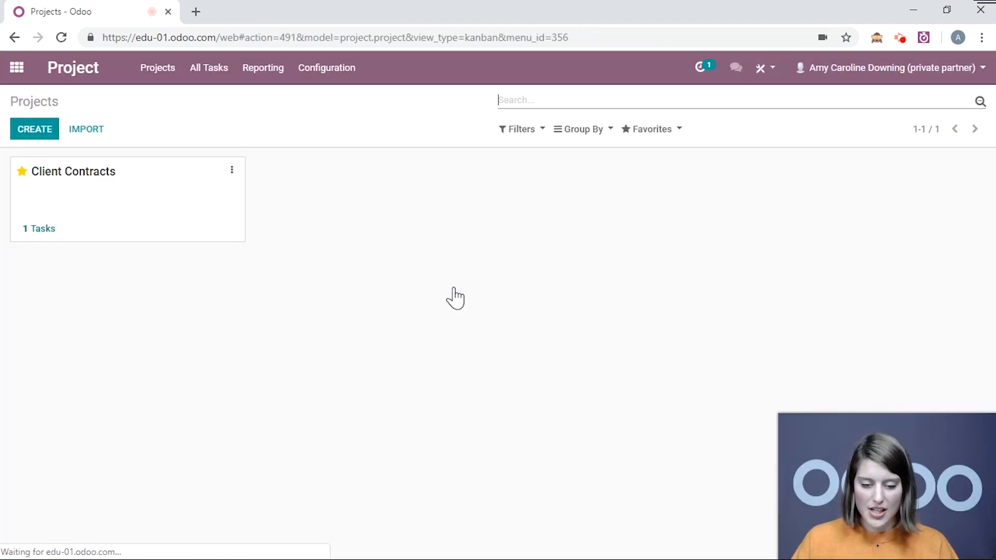
left_click(139, 187)
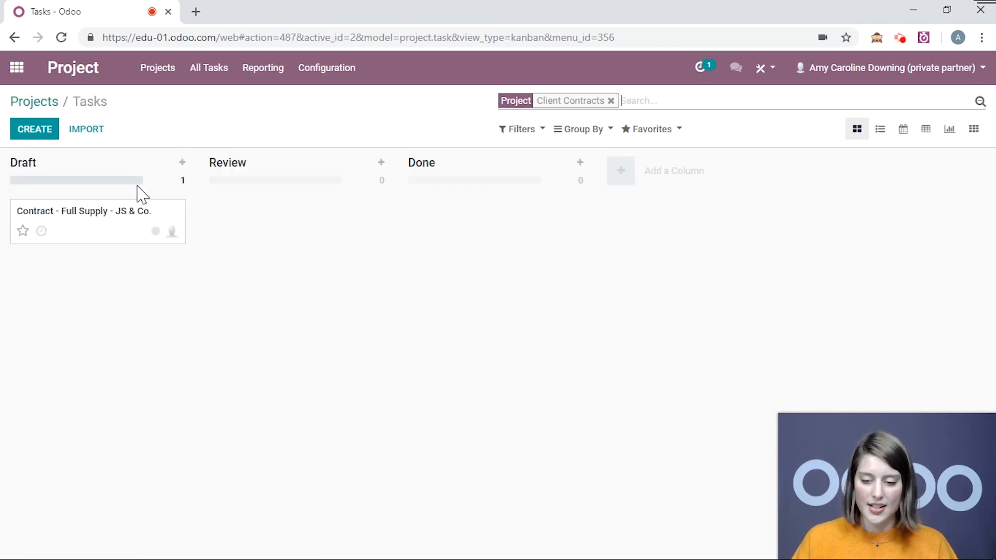
left_click(115, 240)
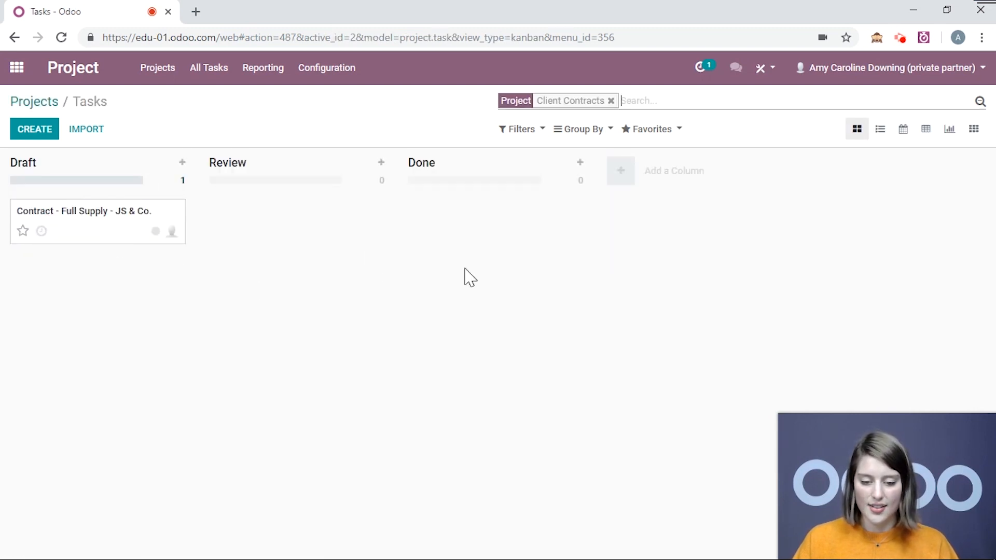
left_click(113, 238)
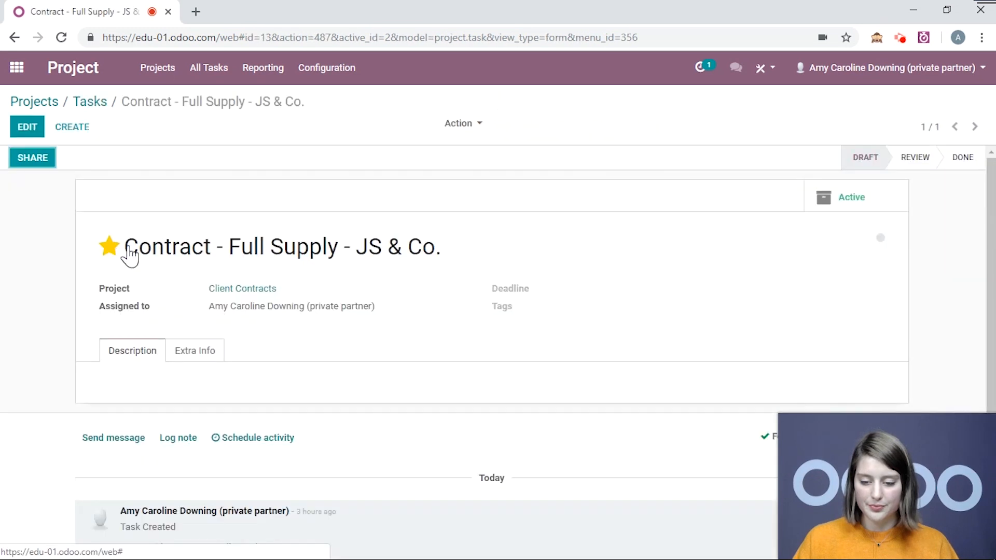
Schedule a Rewrite activity with the summary "for client" on the contract task
scroll(460, 222, "down", 2)
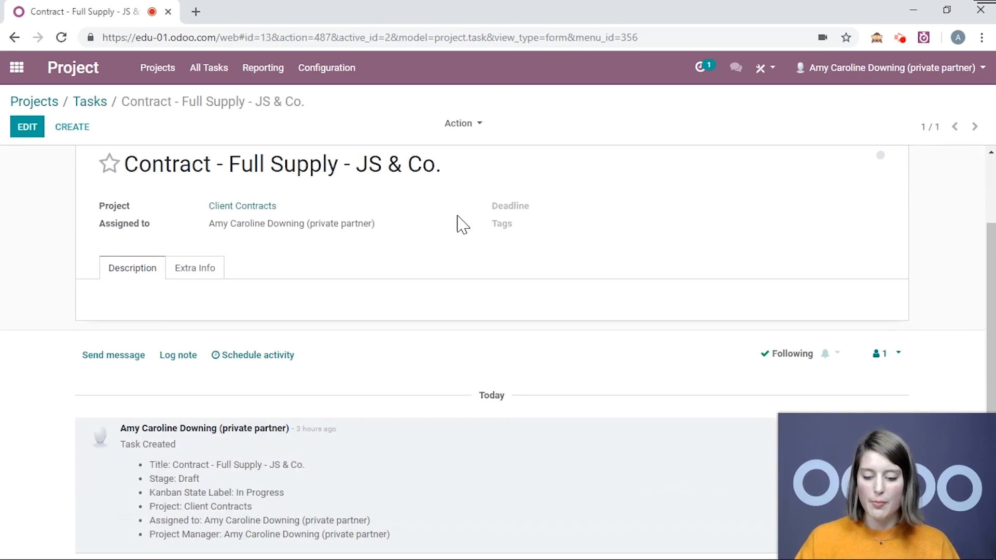
left_click(288, 356)
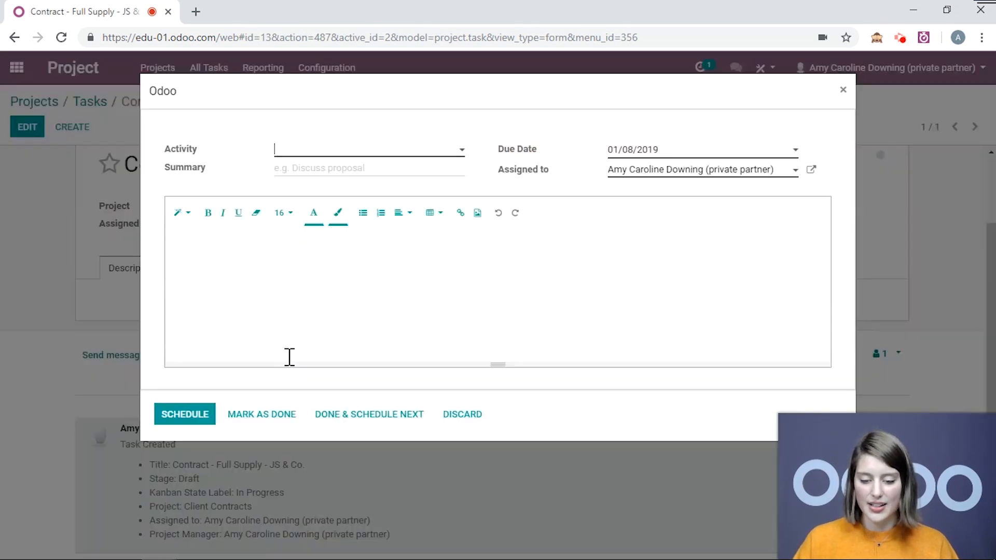
left_click(315, 153)
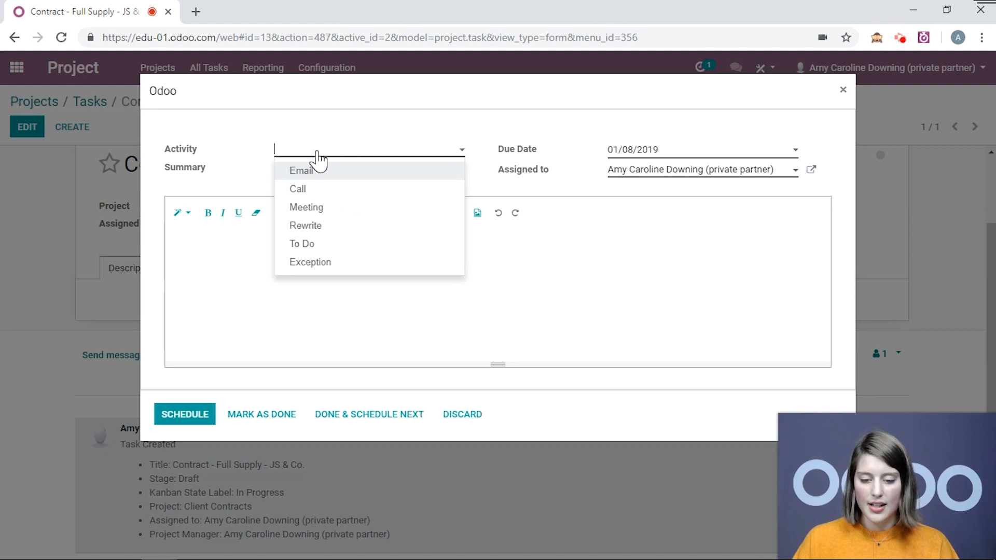
left_click(321, 229)
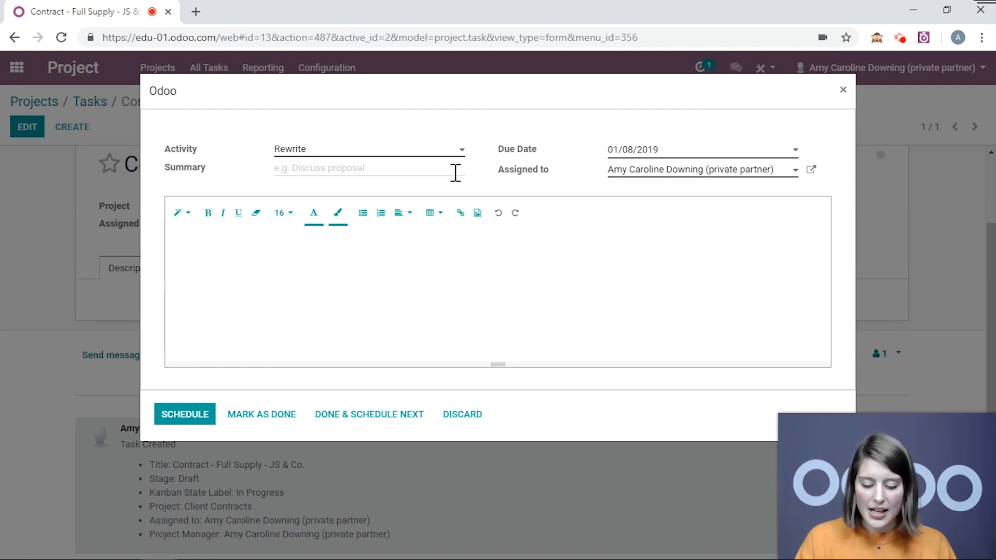
type("for client")
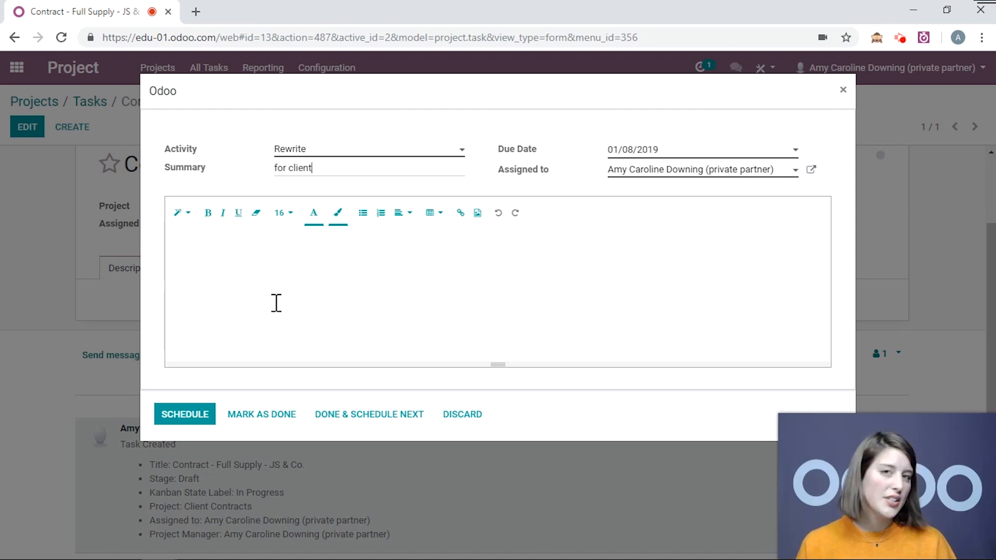
left_click(185, 414)
scroll(296, 215, "down", 3)
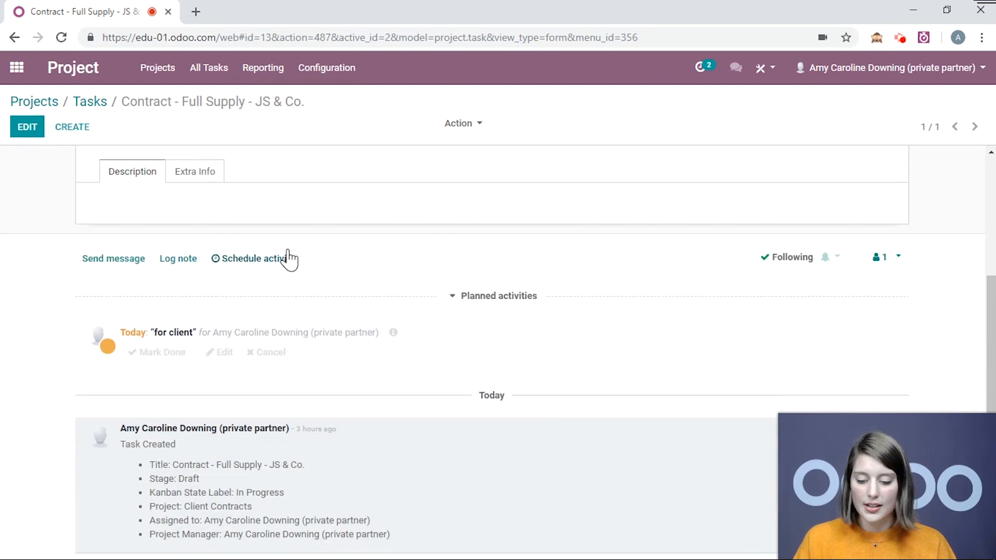
Mark the planned "for client" activity as done with the schedule-next option, and choose Rewrite as the next activity's type
left_click(171, 353)
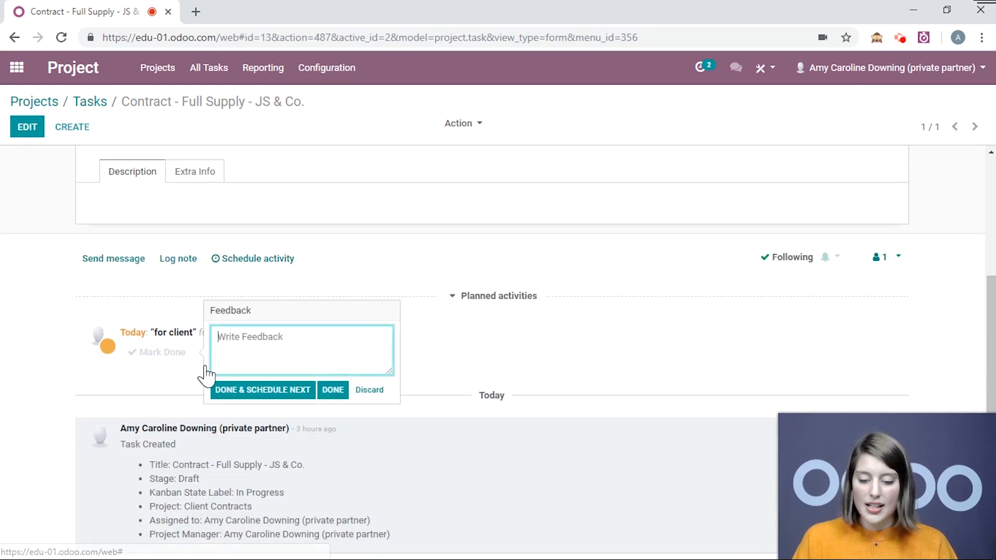
left_click(263, 393)
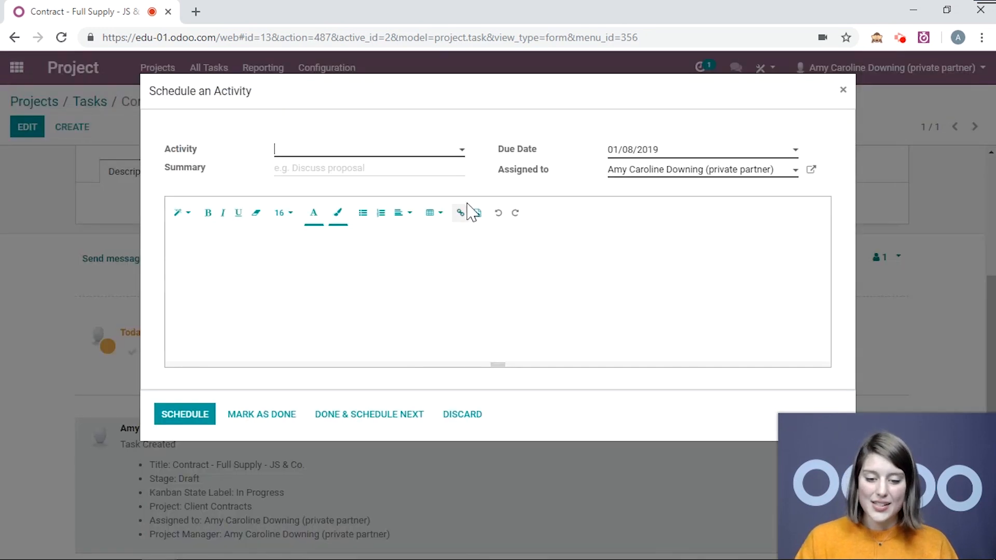
left_click(438, 151)
left_click(388, 231)
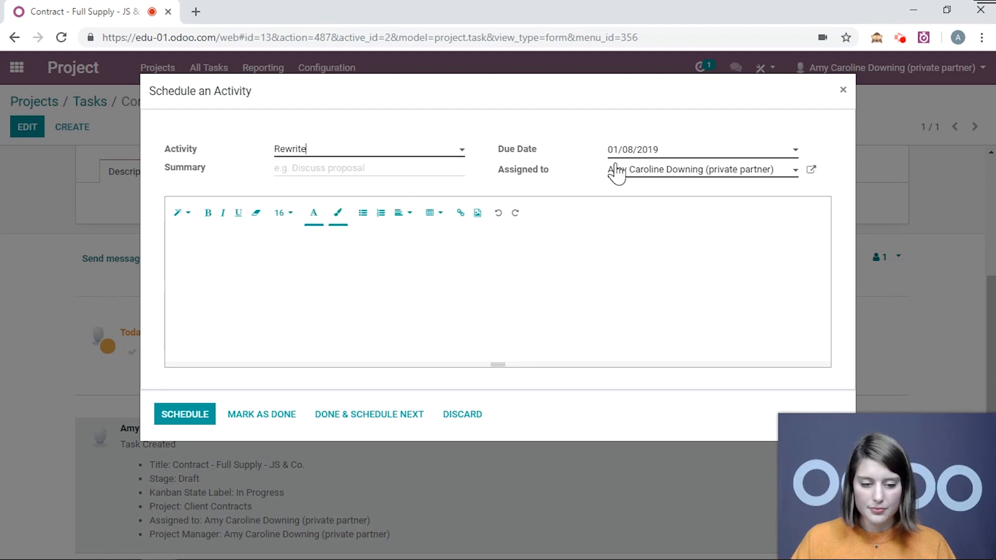
Set the next activity's due date to 01/23/2019 and its summary to "for client", and schedule it
left_click(632, 151)
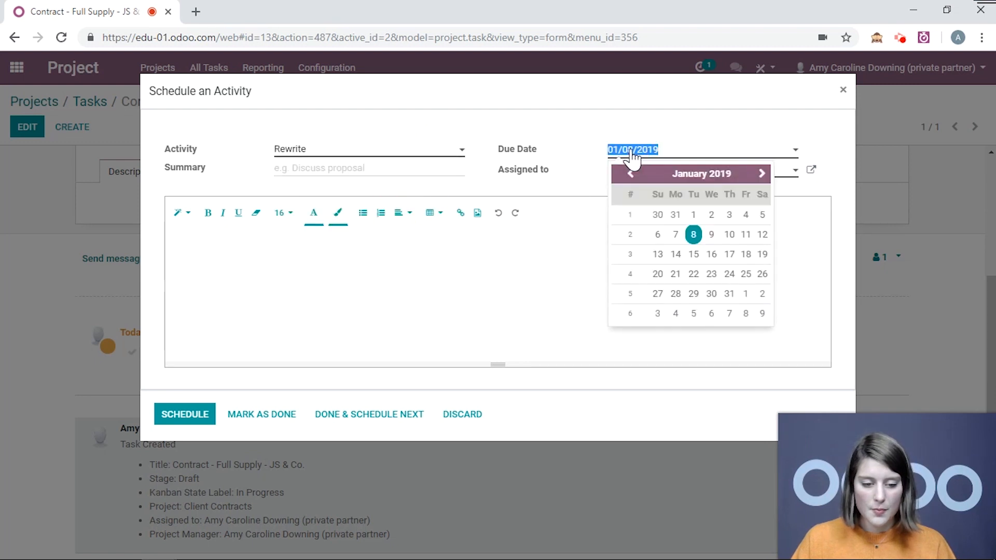
left_click(716, 276)
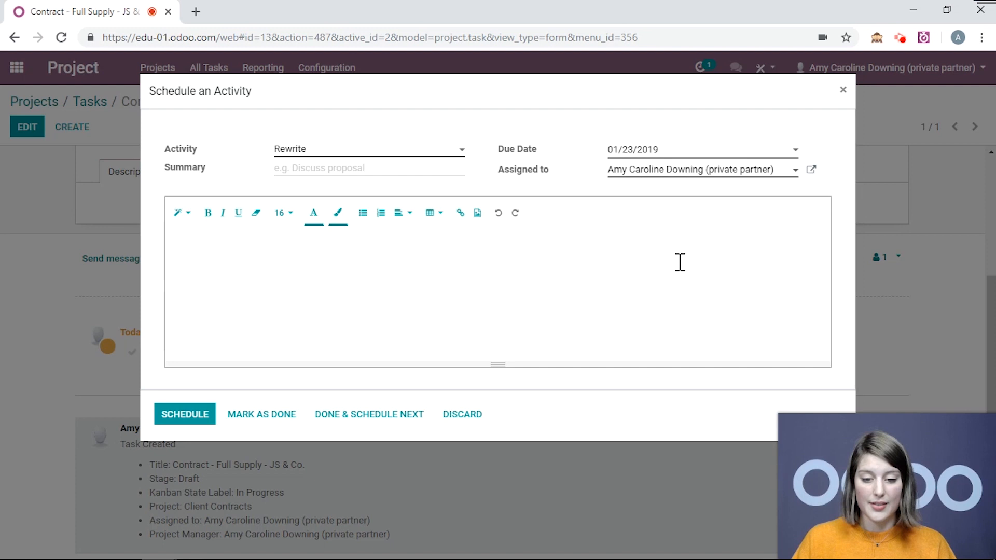
type("for client")
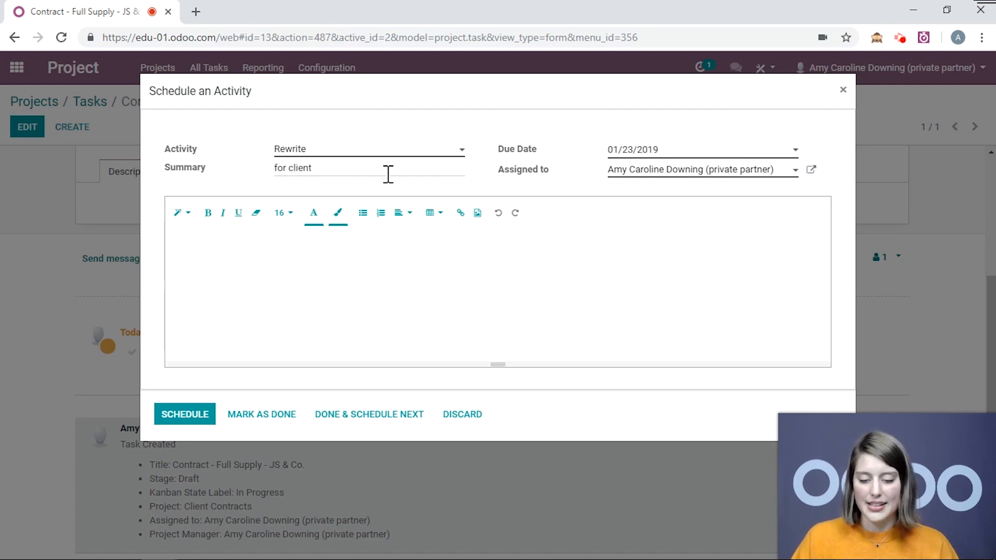
left_click(187, 413)
scroll(492, 324, "down", 5)
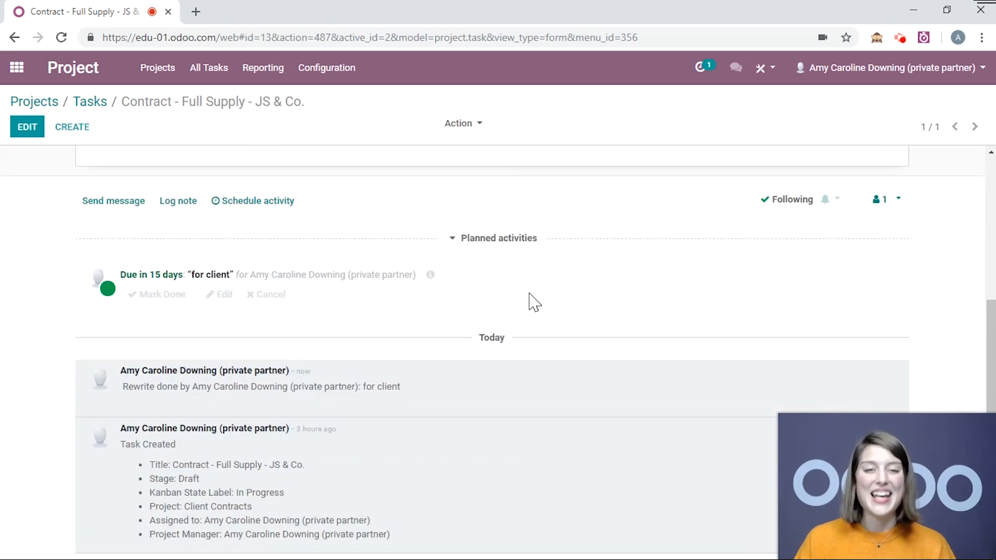